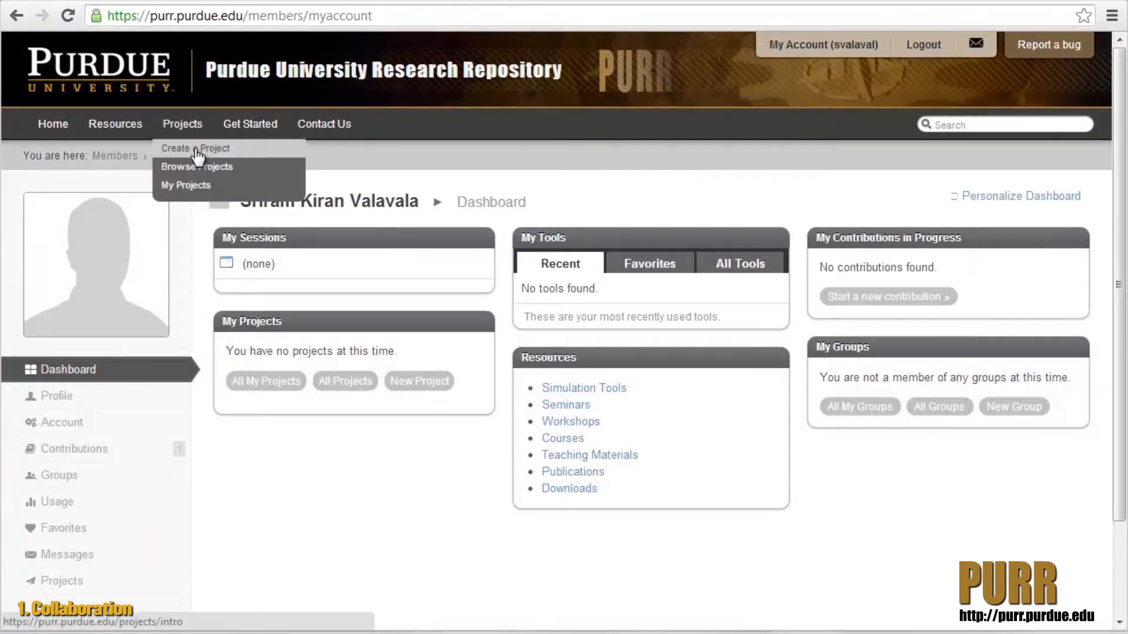
- Start a project titled "Phosphorus and Potassium Influence on Alfalfa Nutrition" with alias alfa4, and save its optional details with the project kept private
{"action": "left_click", "coordinate": [196, 152]}
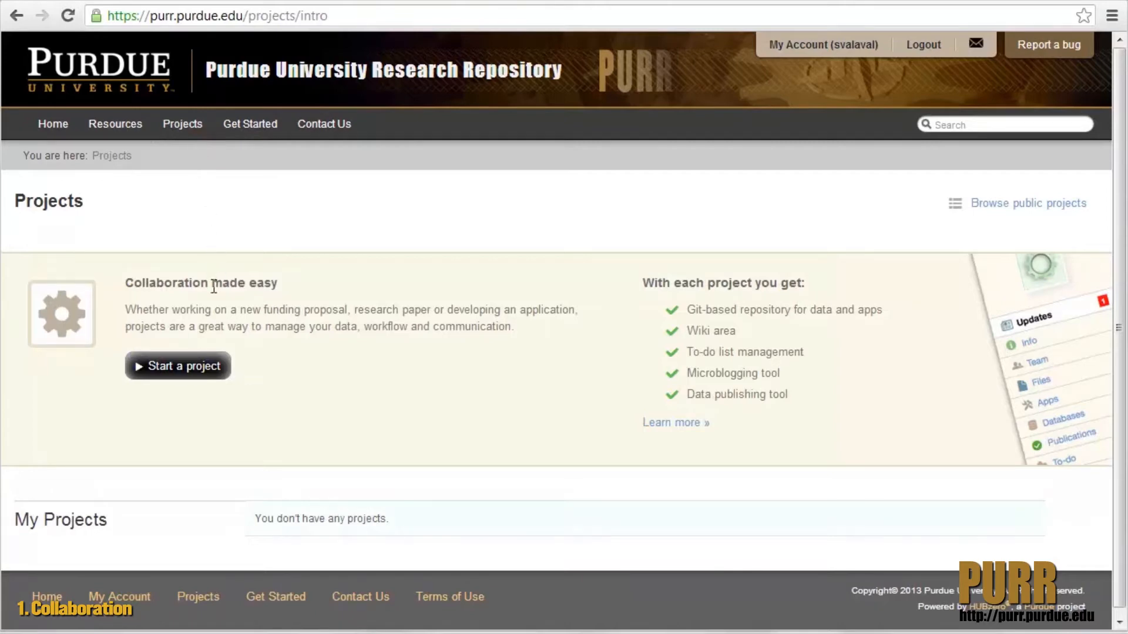
{"action": "left_click", "coordinate": [222, 385]}
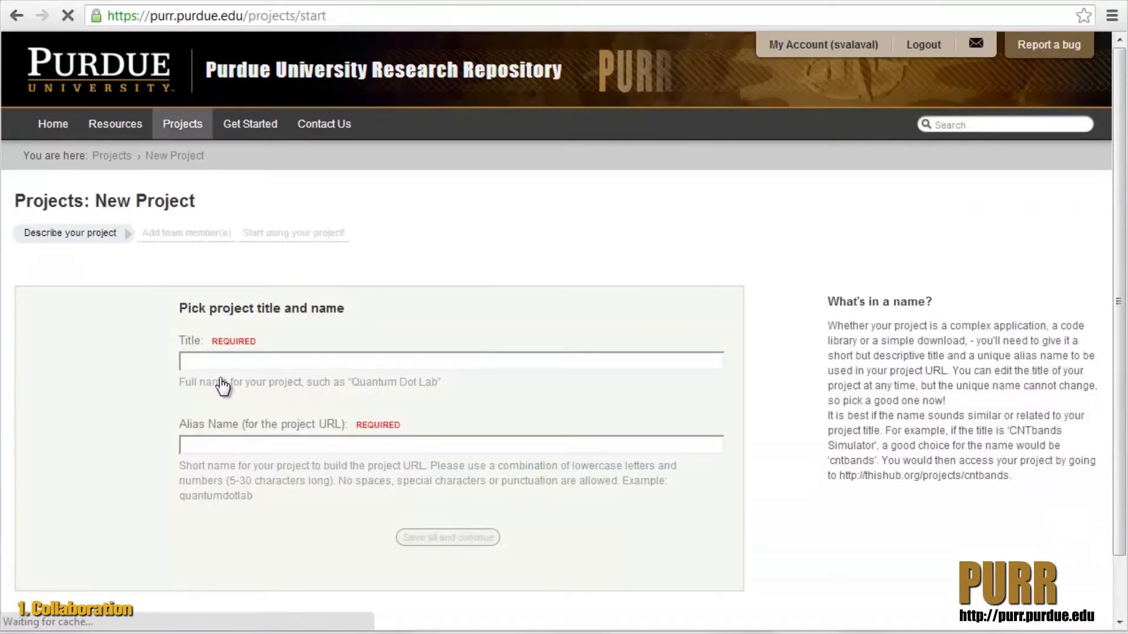
{"action": "left_click", "coordinate": [184, 359]}
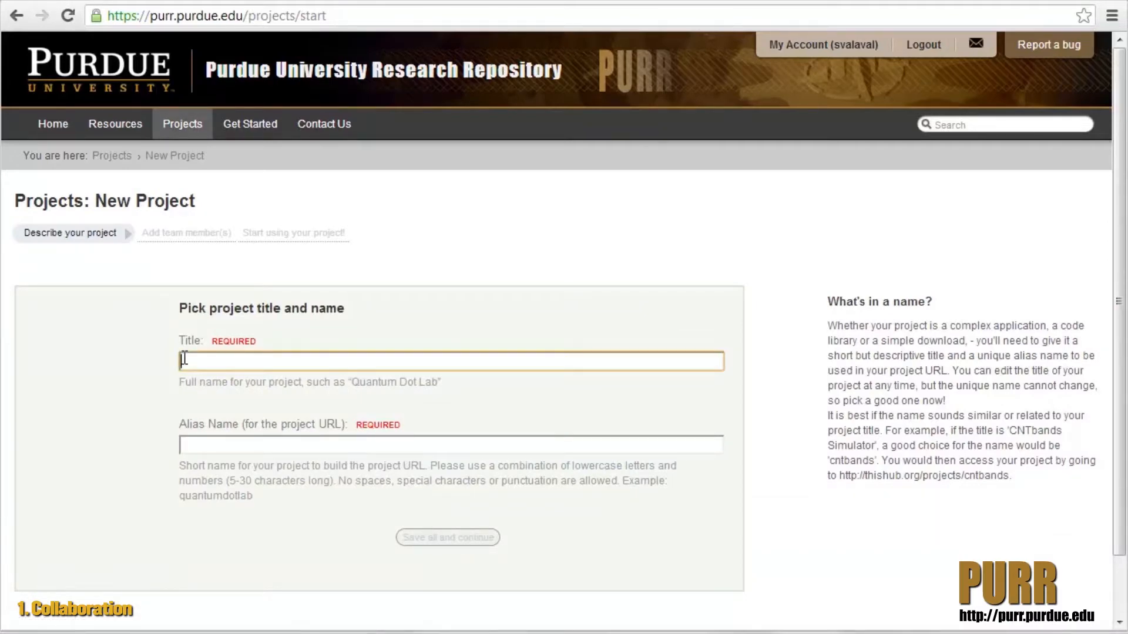
{"action": "type", "text": "Phosphorus and Potassium Influence on Alfalfa Nutrition"}
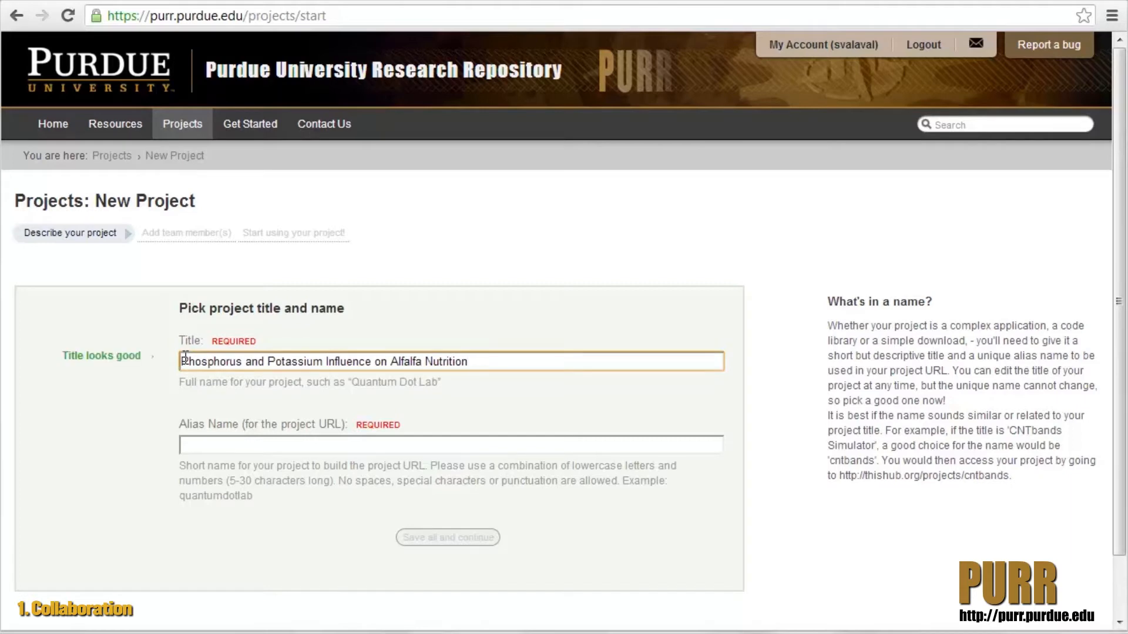
{"action": "left_click", "coordinate": [184, 441]}
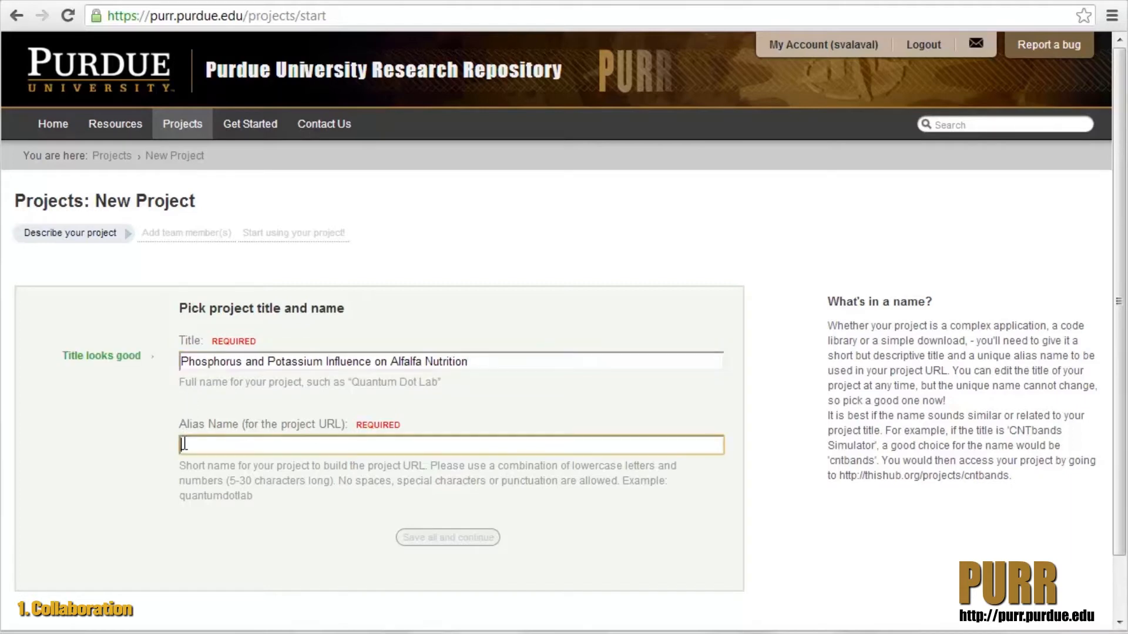
{"action": "type", "text": "alfa4"}
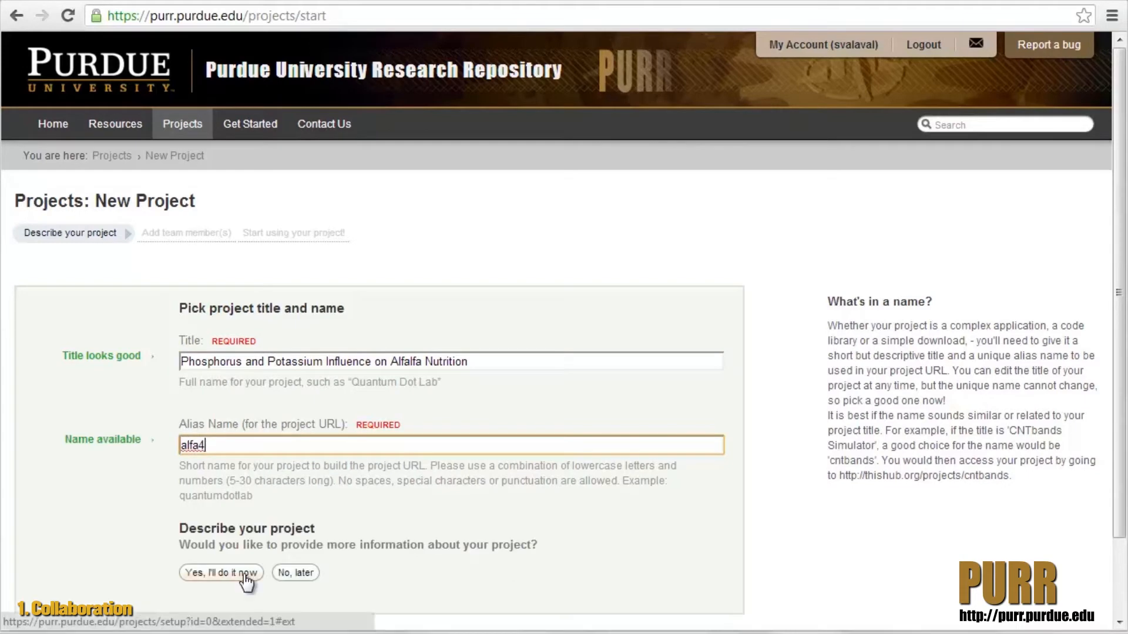
{"action": "left_click", "coordinate": [245, 577]}
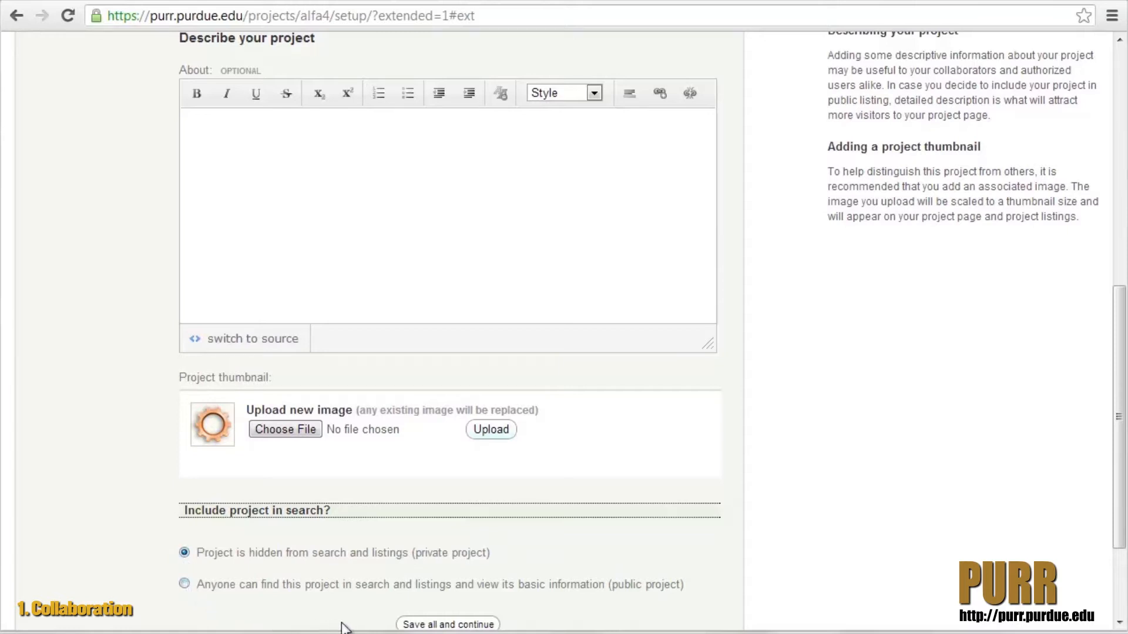
{"action": "left_click", "coordinate": [413, 625]}
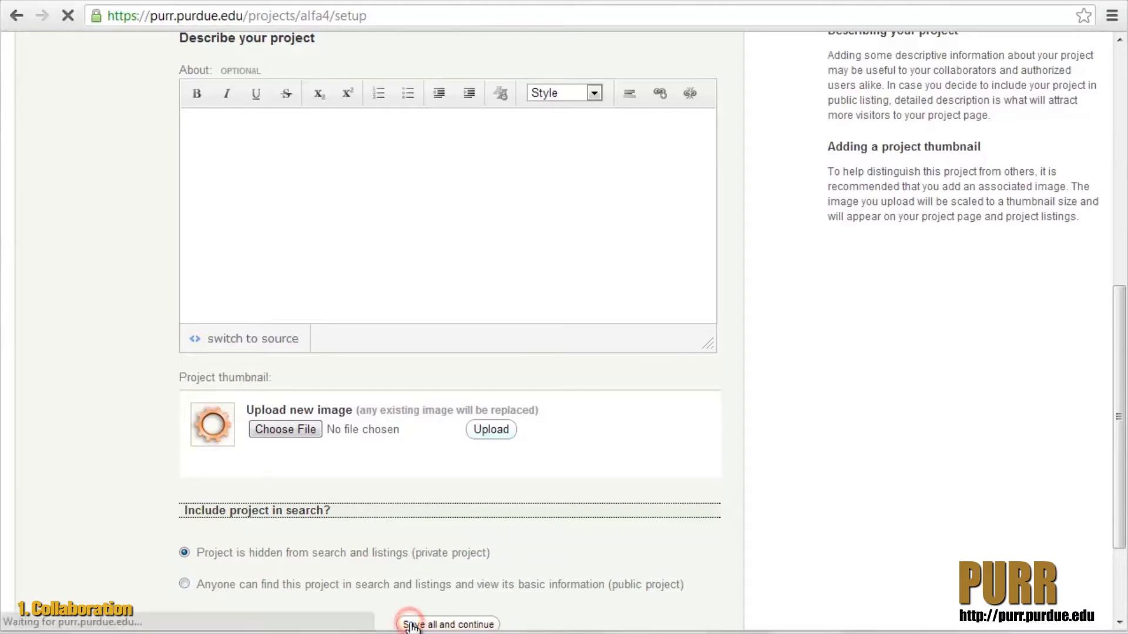
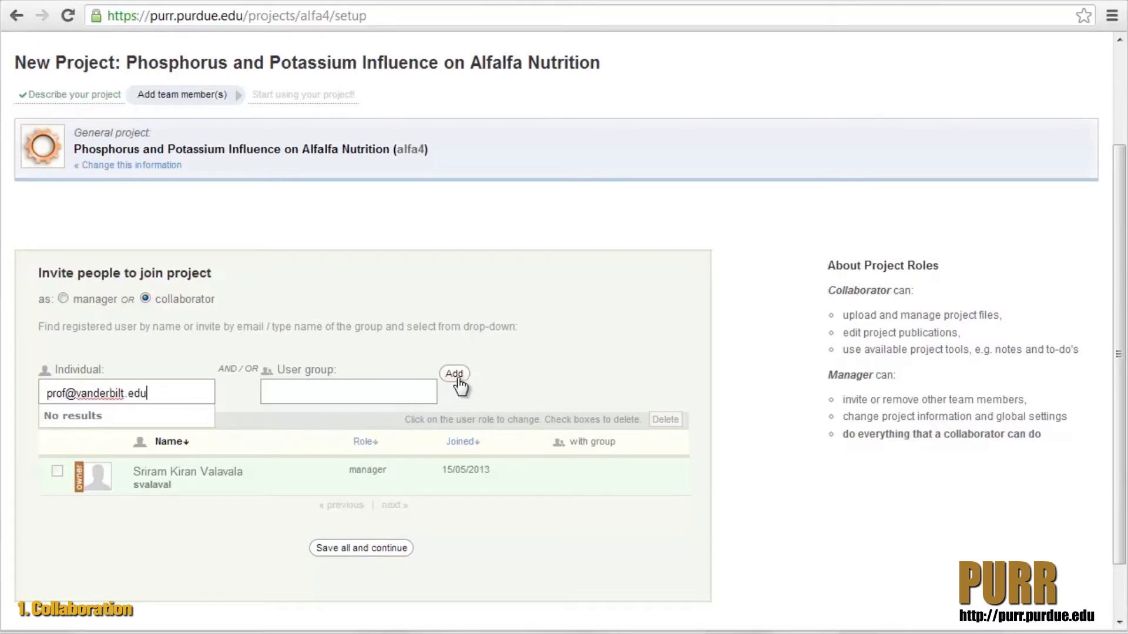
- Invite a collaborator to the project by entering the person's e-mail address, and continue the setup
{"action": "left_click", "coordinate": [456, 376]}
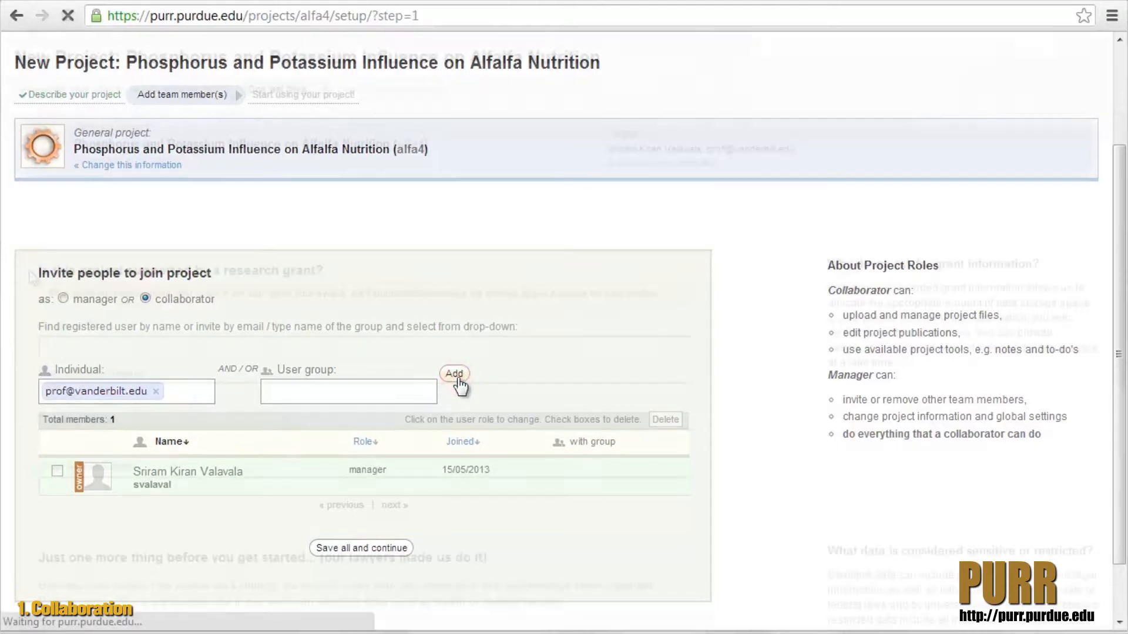
- Leave the grant information empty, declare that no sensitive or restricted data is involved, acknowledge the Privacy Terms and save the setup
{"action": "left_click", "coordinate": [43, 345]}
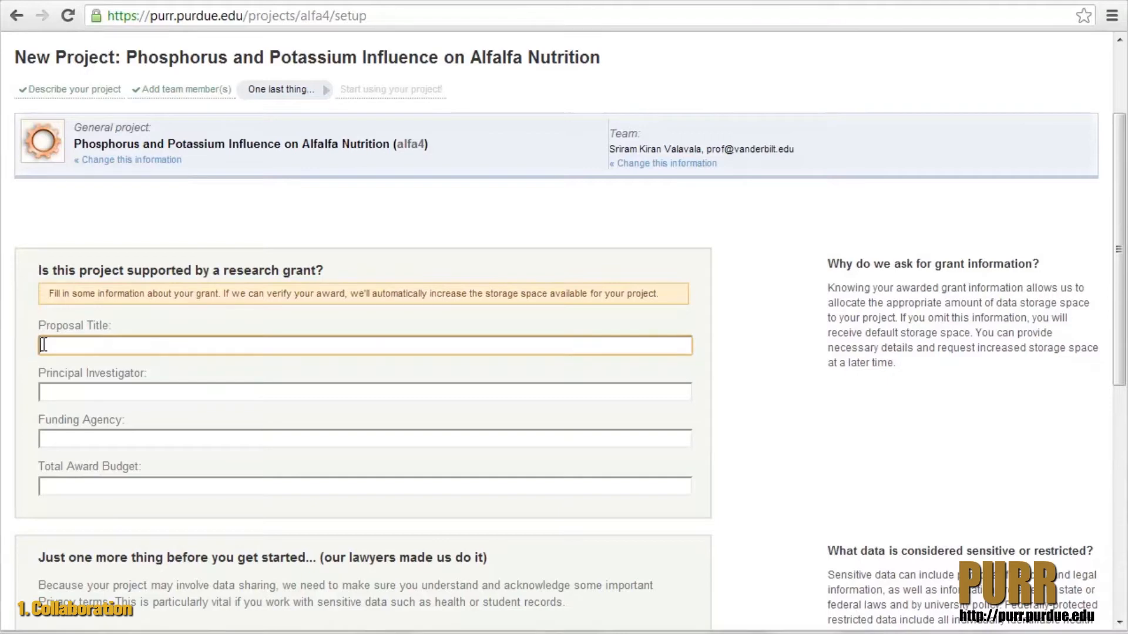
{"action": "key", "text": "Tab"}
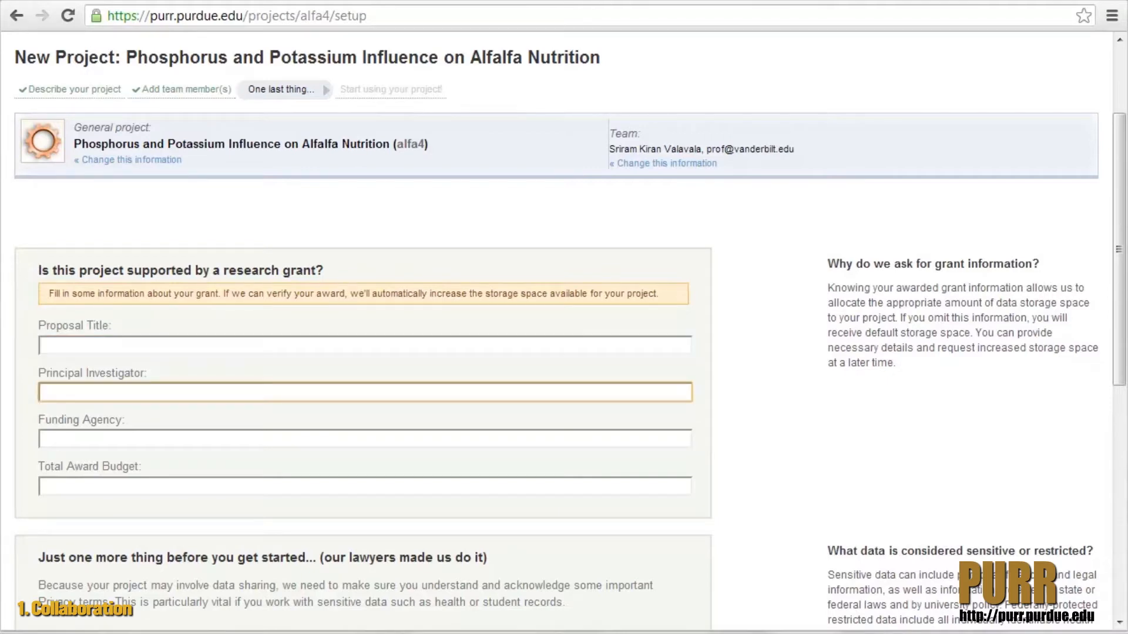
{"action": "key", "text": "Tab"}
{"action": "key", "text": "Tab"}
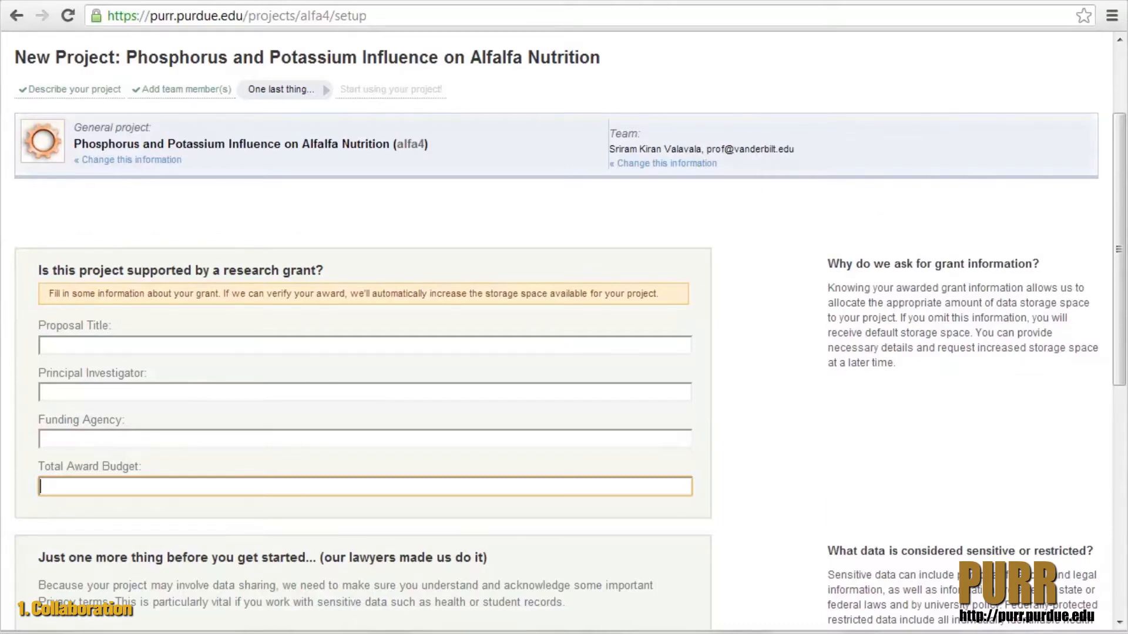
{"action": "scroll", "coordinate": [23, 69], "scroll_direction": "down", "scroll_amount": 8}
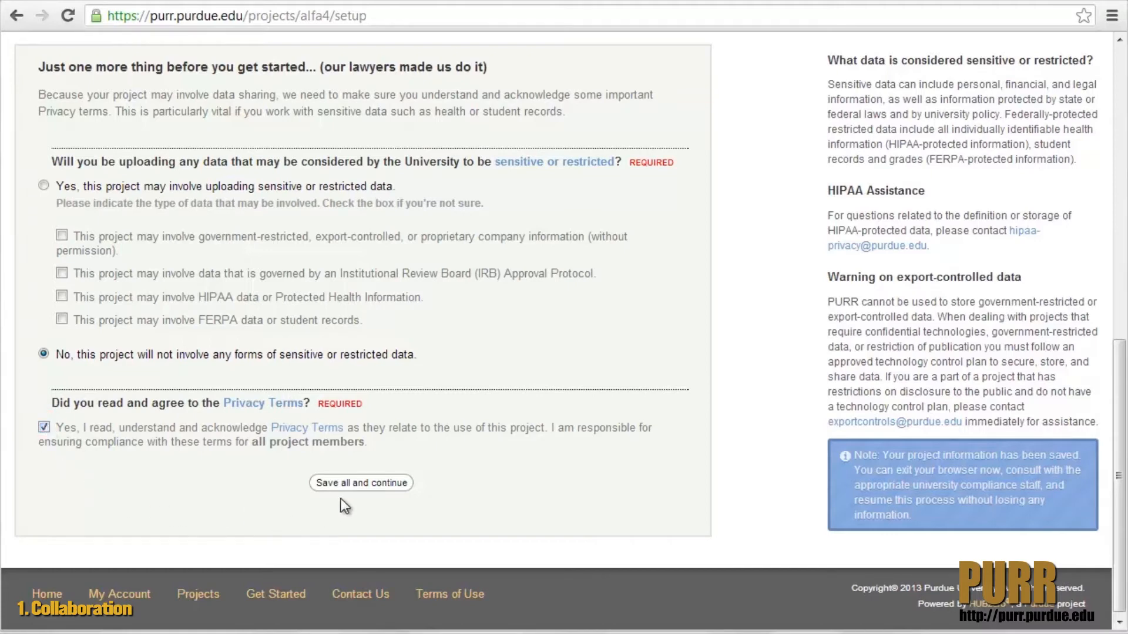
{"action": "left_click", "coordinate": [375, 483]}
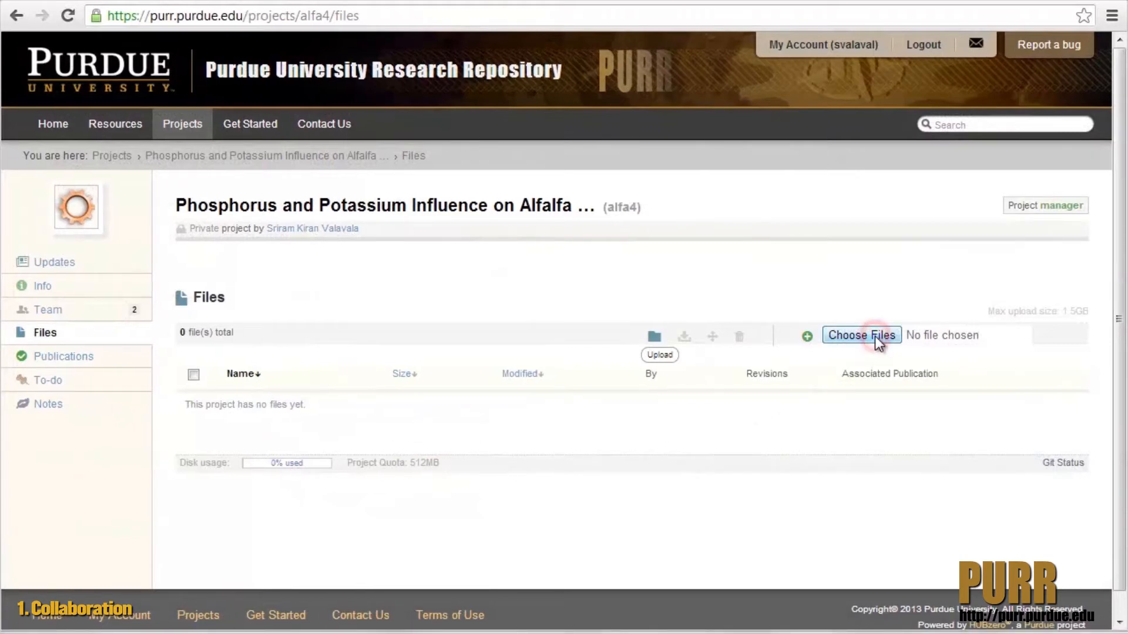
- Upload the file DS1.xls to the project's files
{"action": "left_click", "coordinate": [876, 336]}
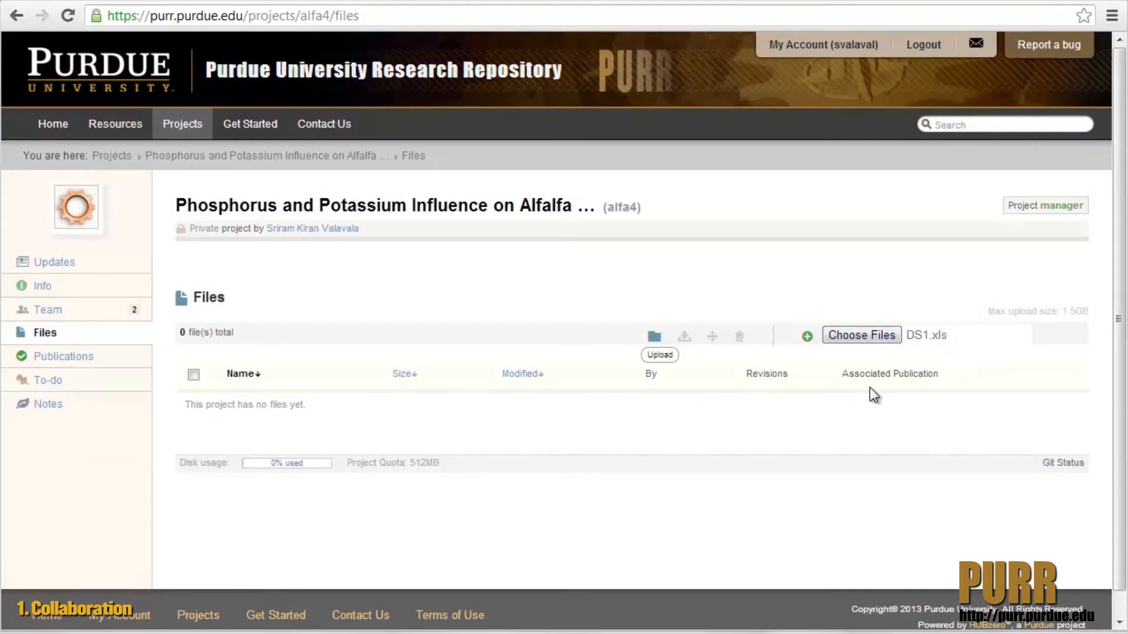
{"action": "left_click", "coordinate": [668, 360]}
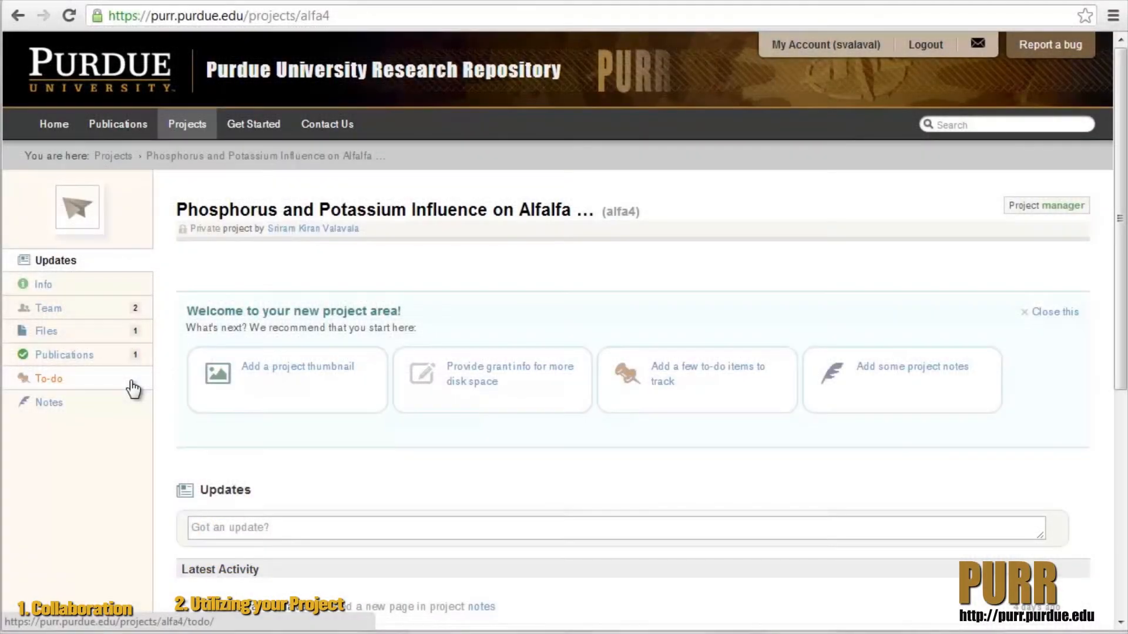
- Add a to-do item named "Project Timeline" to the project and save it with the due date 08/17/2013
{"action": "left_click", "coordinate": [133, 387]}
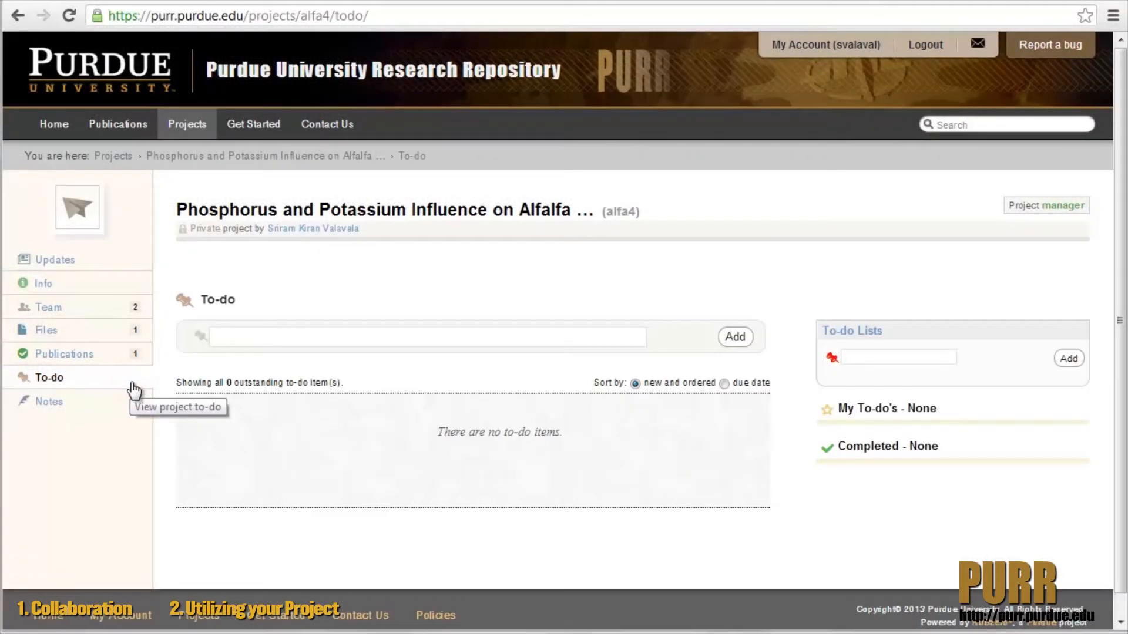
{"action": "left_click", "coordinate": [232, 336]}
{"action": "type", "text": "Project Timeline"}
{"action": "key", "text": "Return"}
{"action": "left_click", "coordinate": [217, 488]}
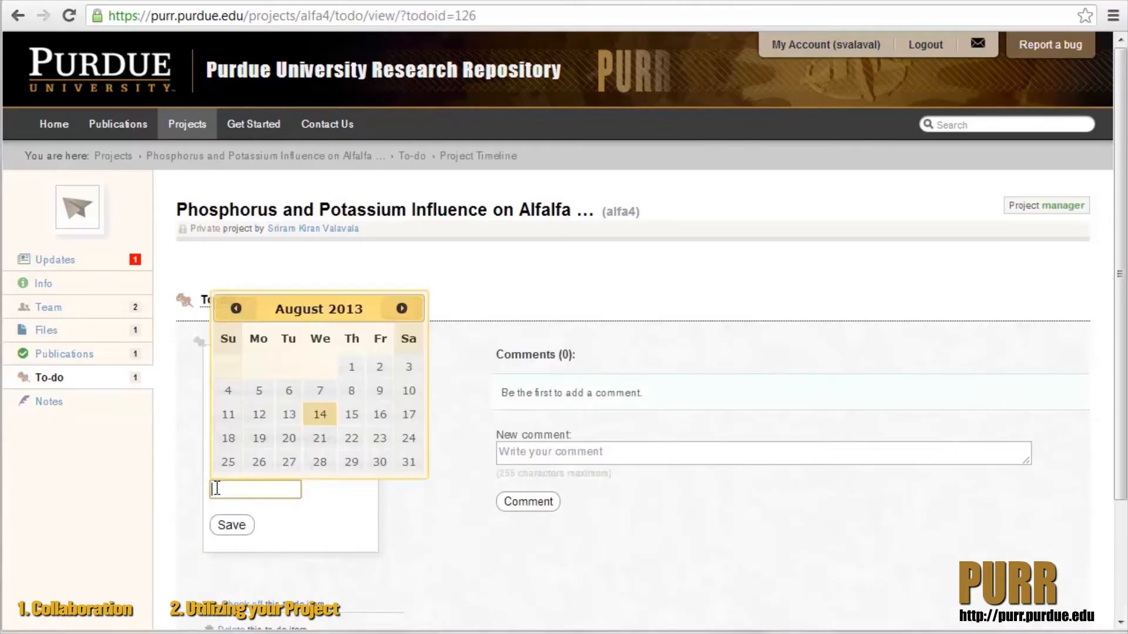
{"action": "left_click", "coordinate": [408, 416]}
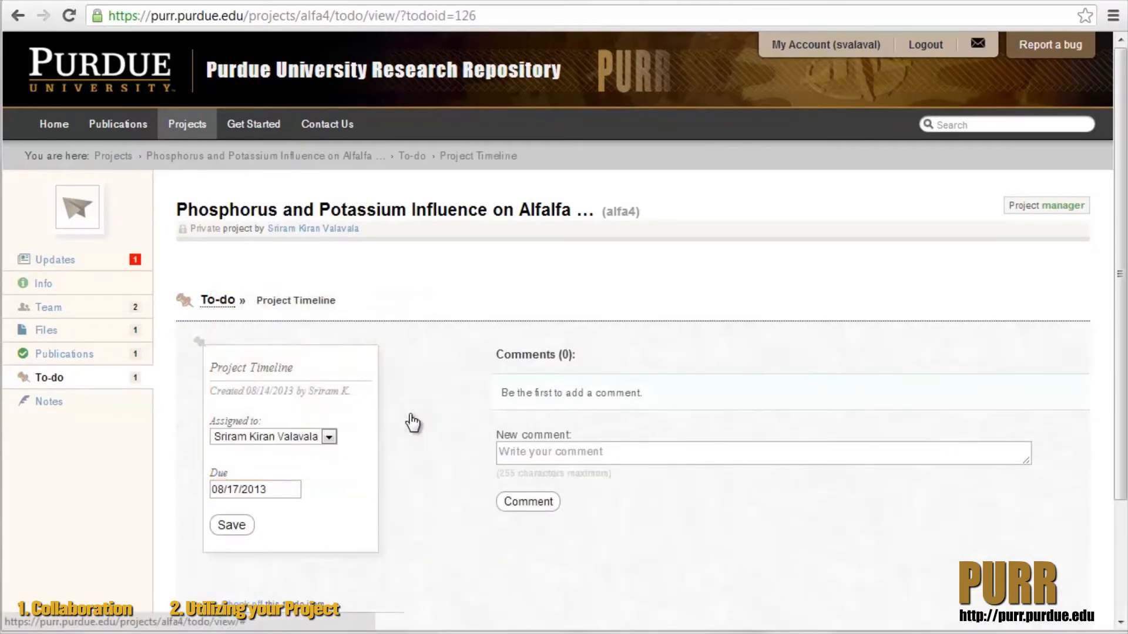
{"action": "left_click", "coordinate": [235, 526]}
- Create a project note titled "Meetings" with the page text "Meeting minutes"
{"action": "left_click", "coordinate": [135, 410]}
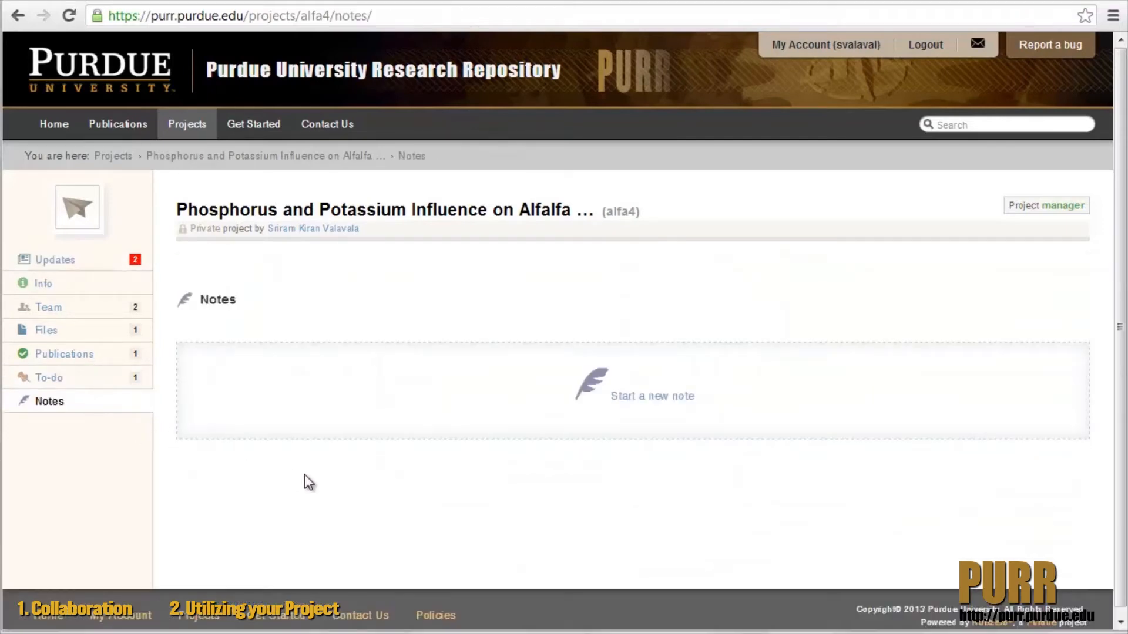
{"action": "left_click", "coordinate": [648, 402]}
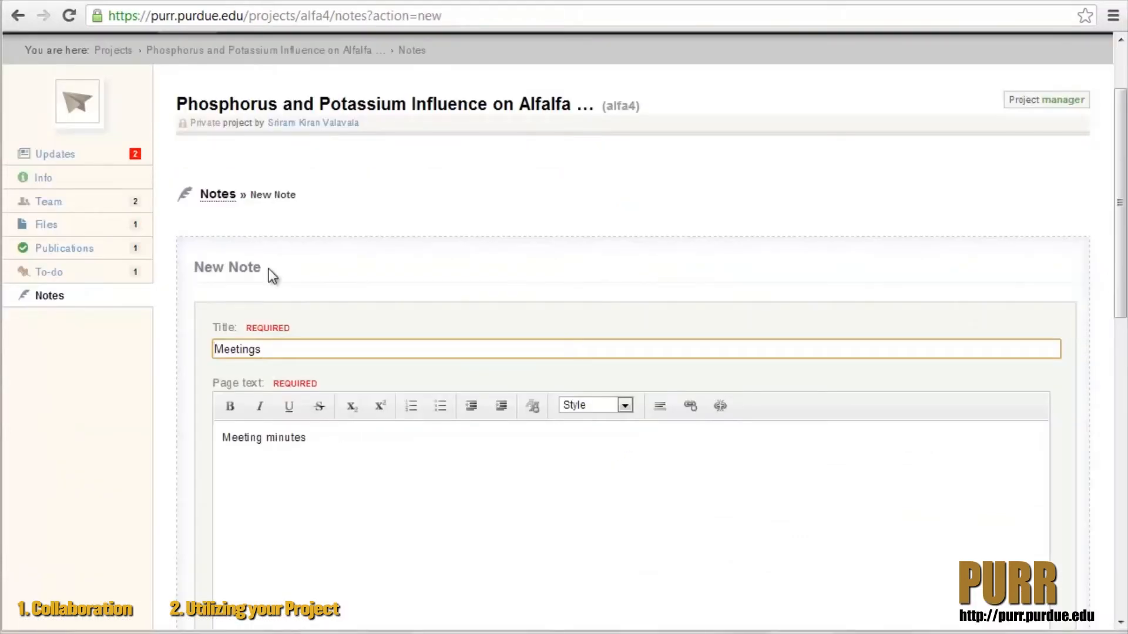
{"action": "key", "text": "Tab"}
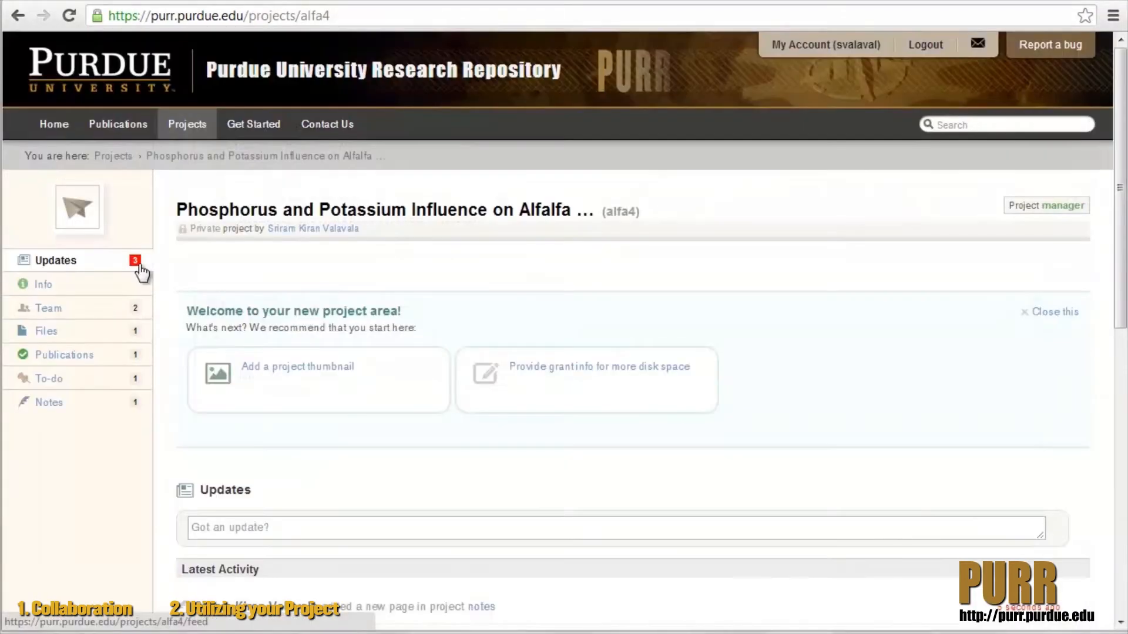
- Review the project's updates feed and the editing pages for its info, team and settings
{"action": "left_click", "coordinate": [140, 264]}
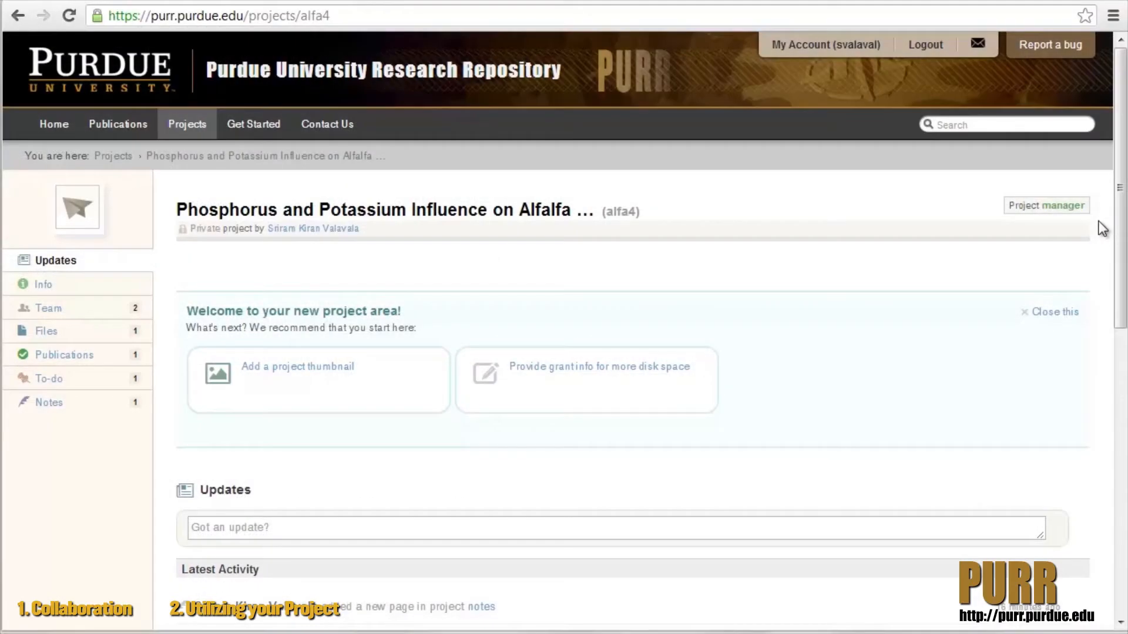
{"action": "mouse_move", "coordinate": [1083, 214]}
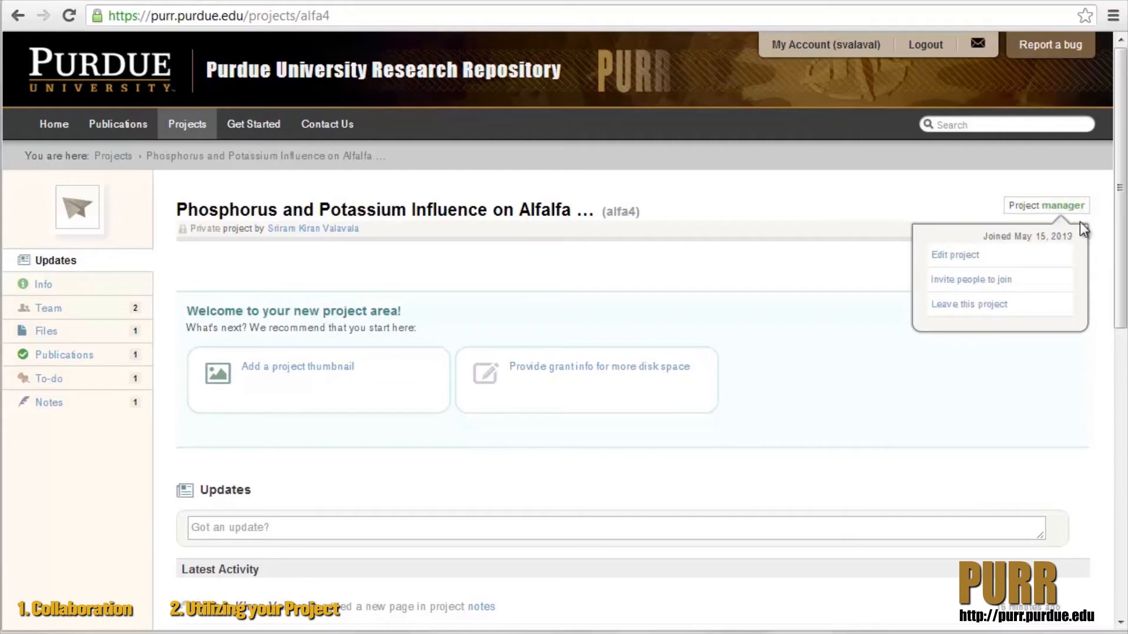
{"action": "left_click", "coordinate": [970, 257]}
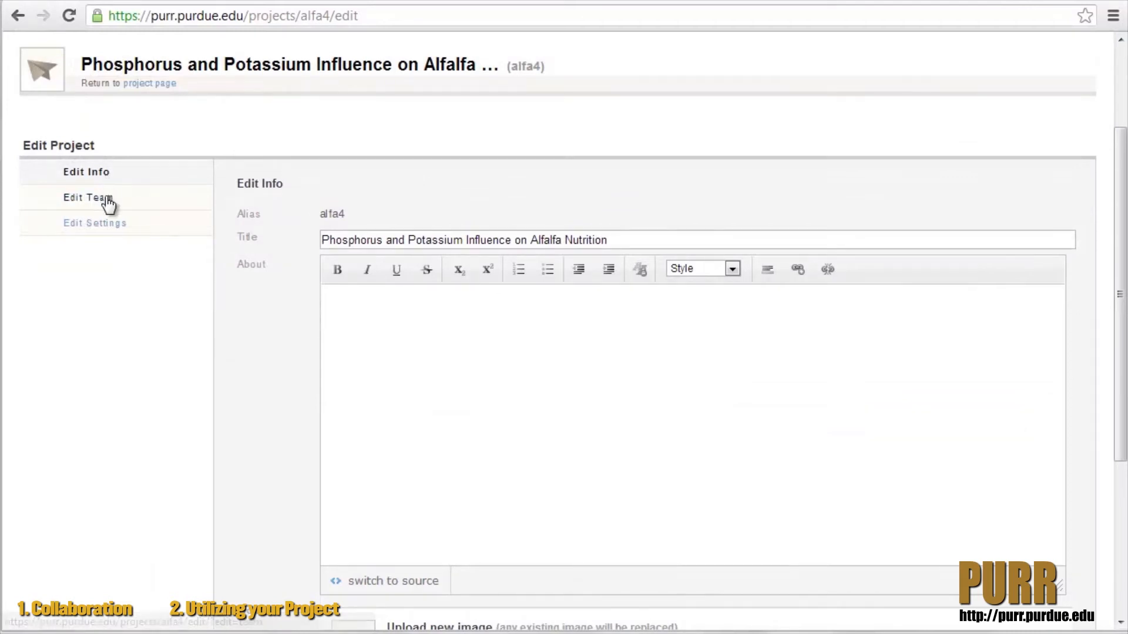
{"action": "left_click", "coordinate": [108, 204]}
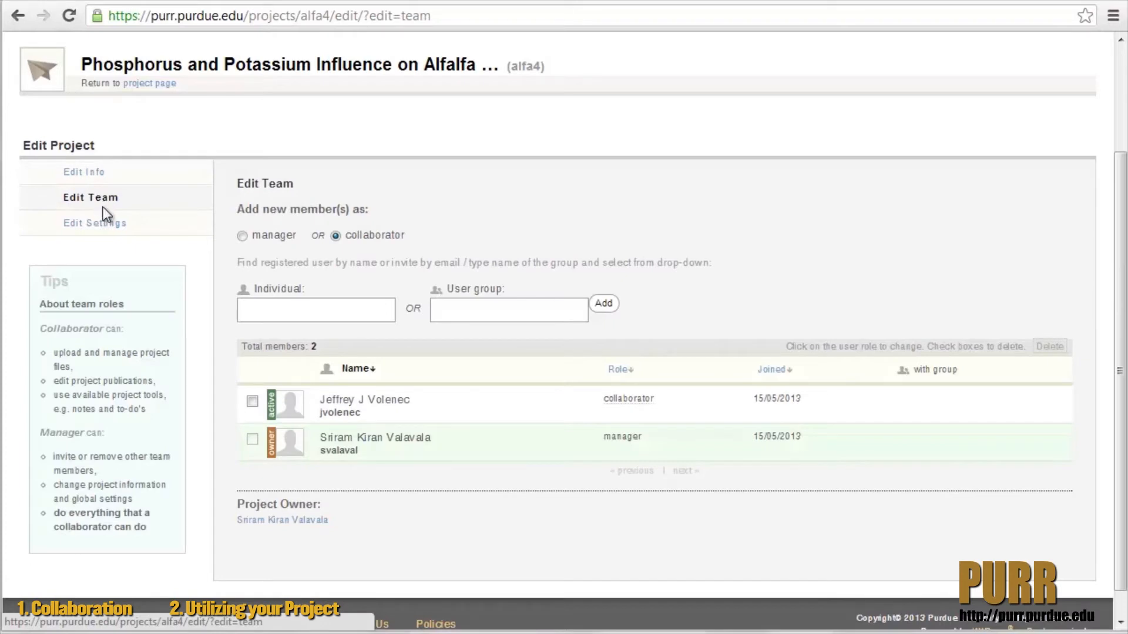
{"action": "left_click", "coordinate": [104, 231]}
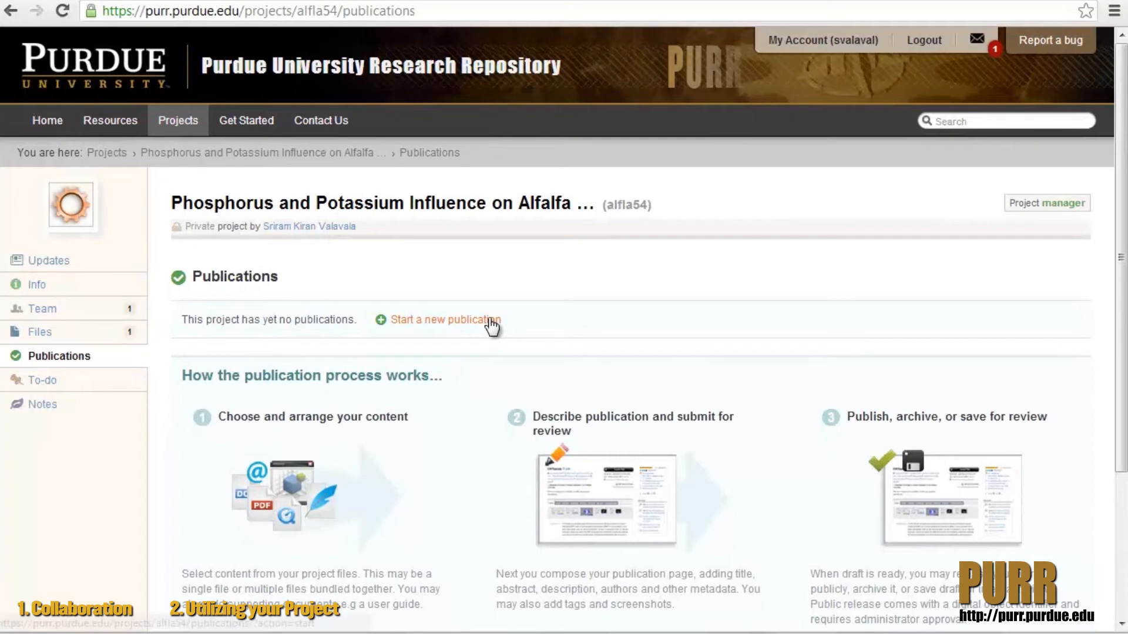
- Start a new publication with DS1.xls as downloadable primary content, and save its title, synopsis and abstract describing the alfalfa nutrition data
{"action": "left_click", "coordinate": [489, 323]}
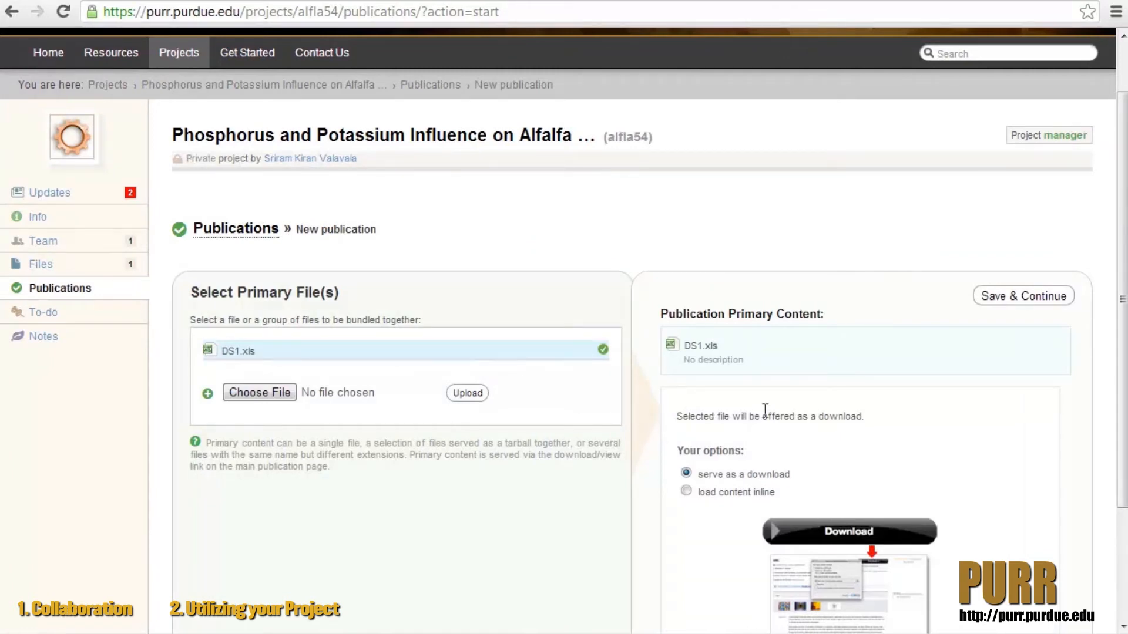
{"action": "left_click", "coordinate": [1059, 298]}
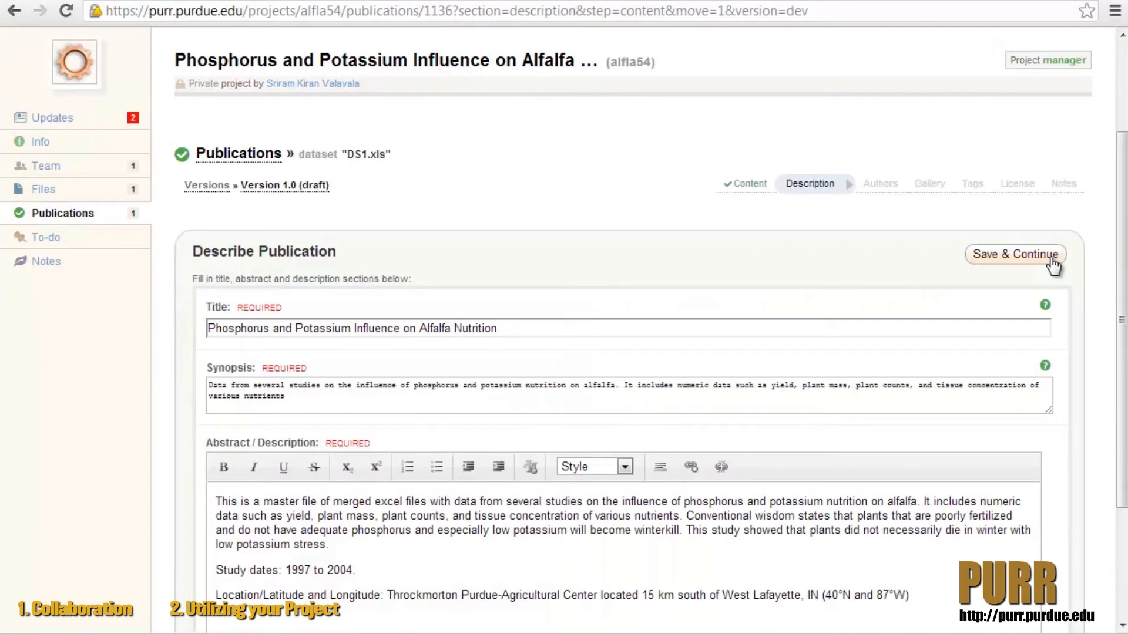
{"action": "left_click", "coordinate": [1053, 266]}
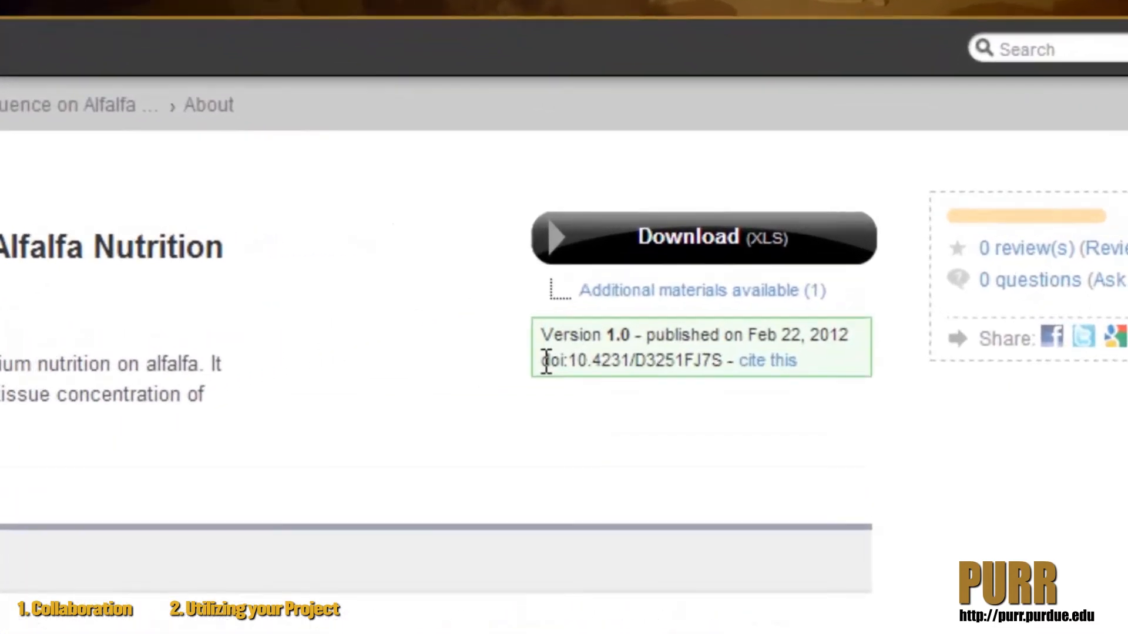
- Examine the published dataset's version and DOI details, and highlight its full recommended citation
{"action": "left_click_drag", "start_coordinate": [652, 310], "coordinate": [697, 311]}
{"action": "left_click_drag", "start_coordinate": [529, 411], "coordinate": [669, 412]}
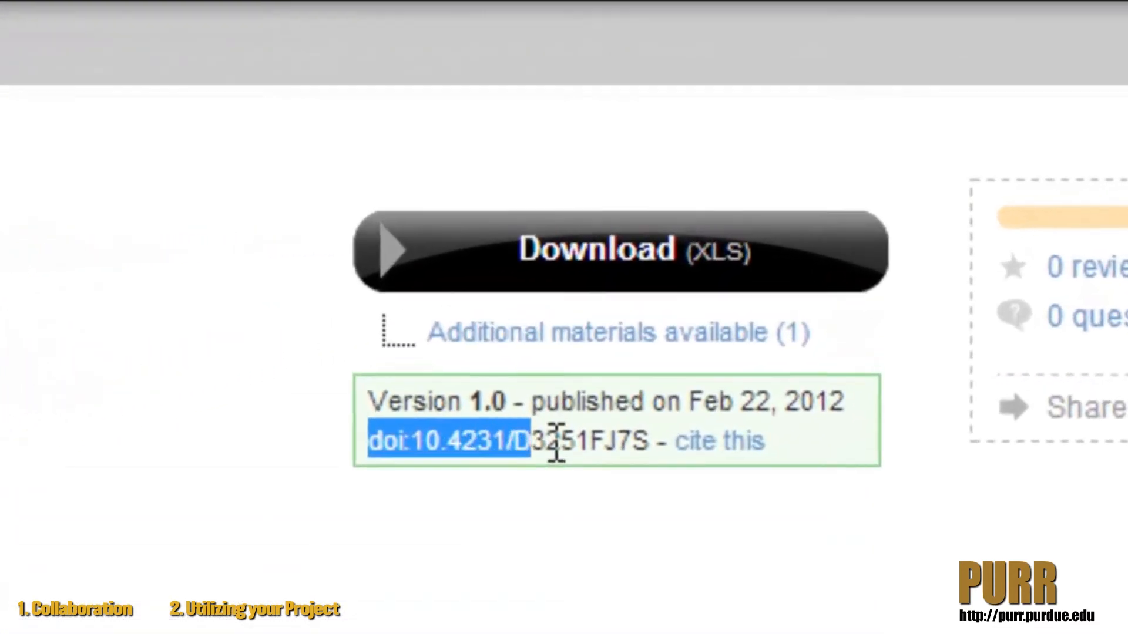
{"action": "left_click_drag", "start_coordinate": [619, 464], "coordinate": [633, 464]}
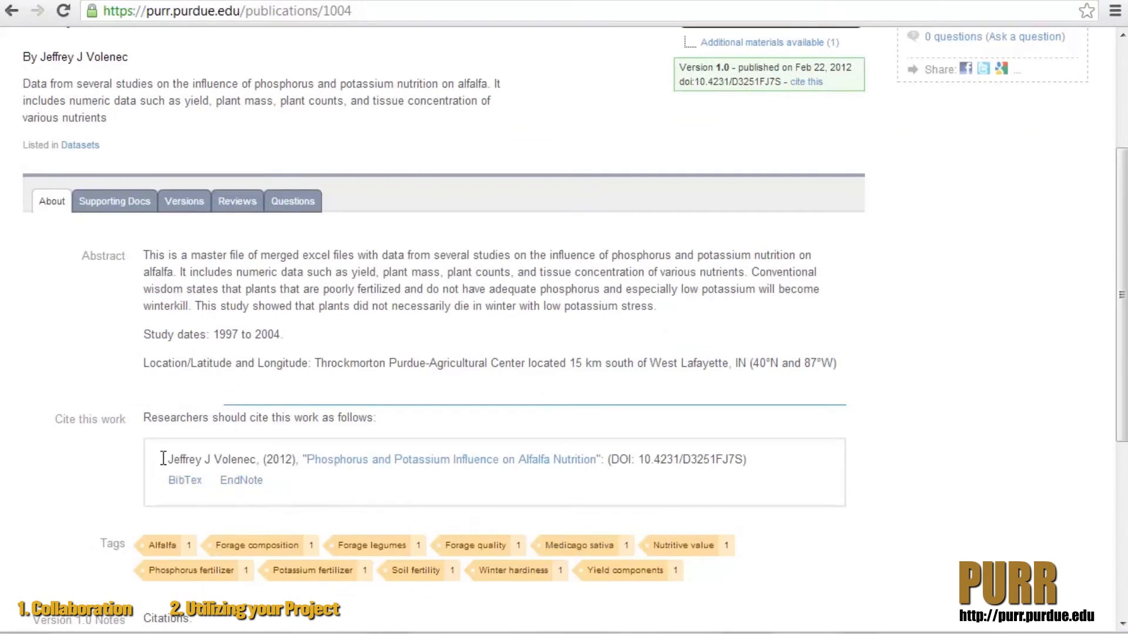
{"action": "left_click_drag", "start_coordinate": [169, 460], "coordinate": [749, 459]}
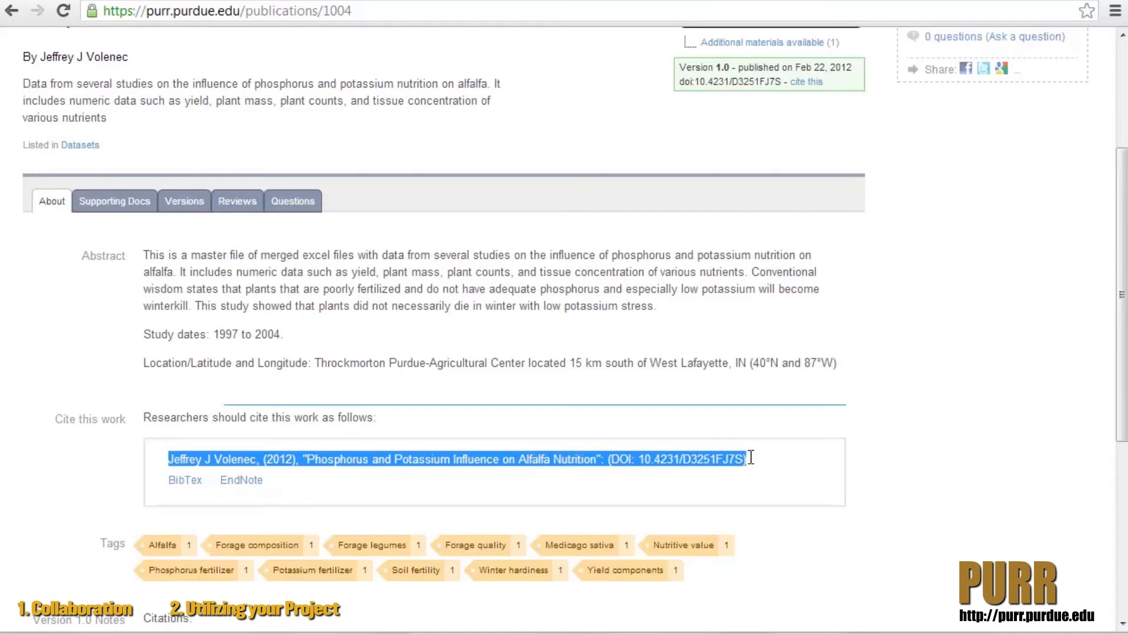